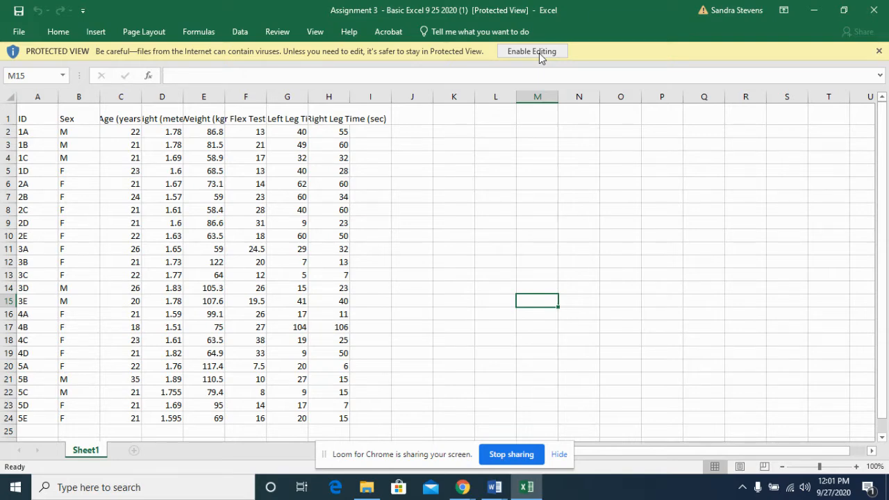
Enable editing of the workbook and format the header cells A1:H1 as bold Arial, size 12
left_click(539, 53)
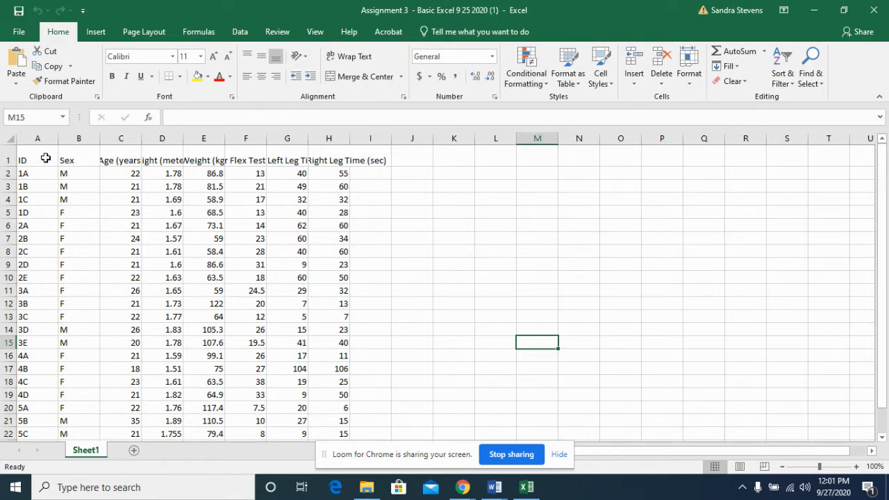
left_click_drag(45, 158, 338, 147)
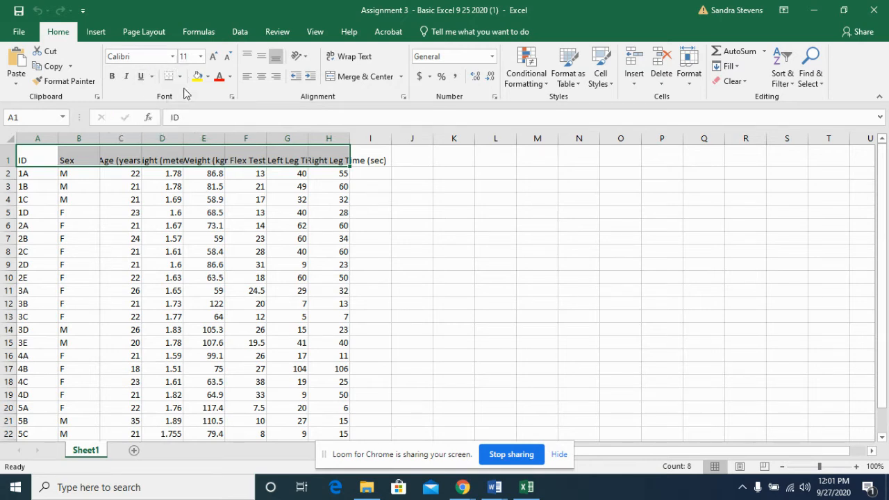
left_click(173, 59)
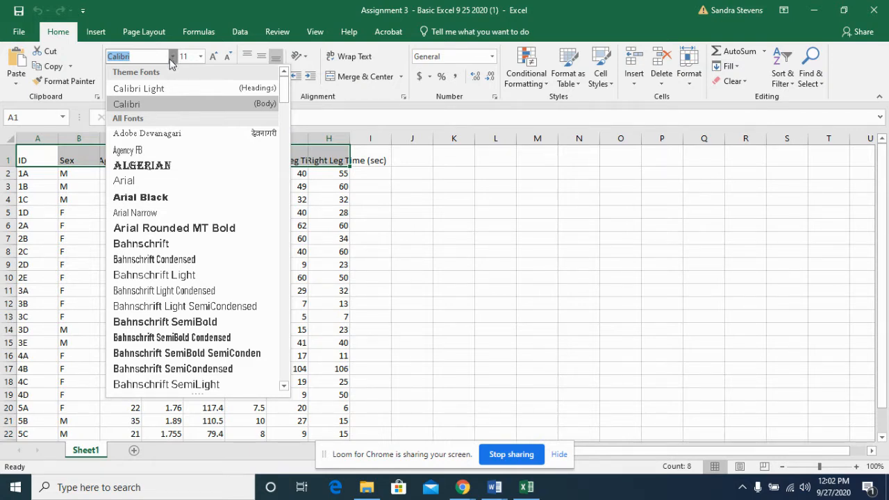
left_click(140, 182)
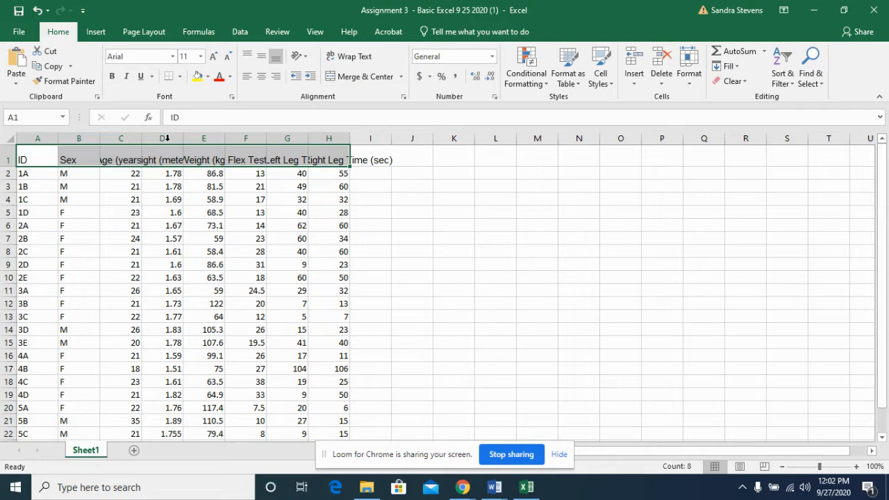
left_click(201, 57)
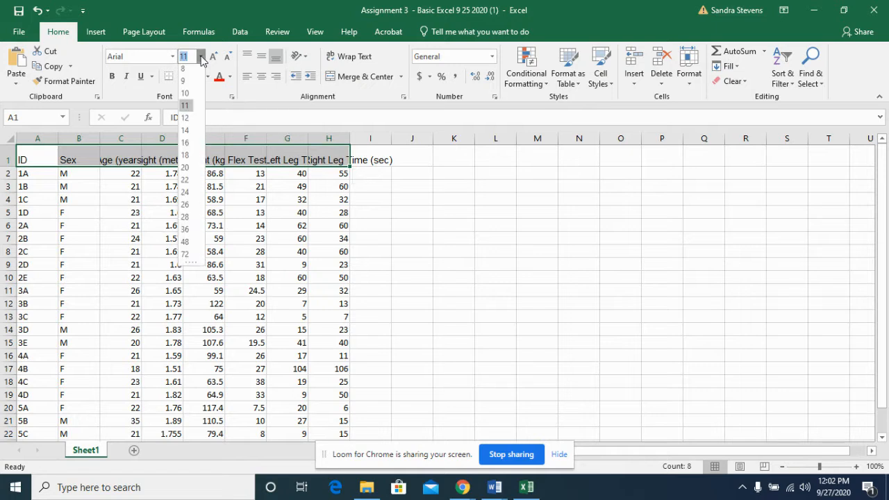
left_click(188, 121)
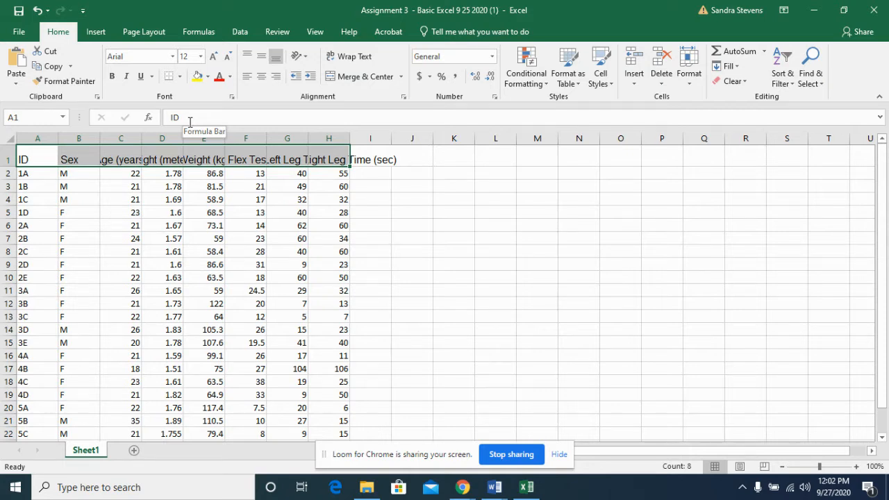
left_click(114, 77)
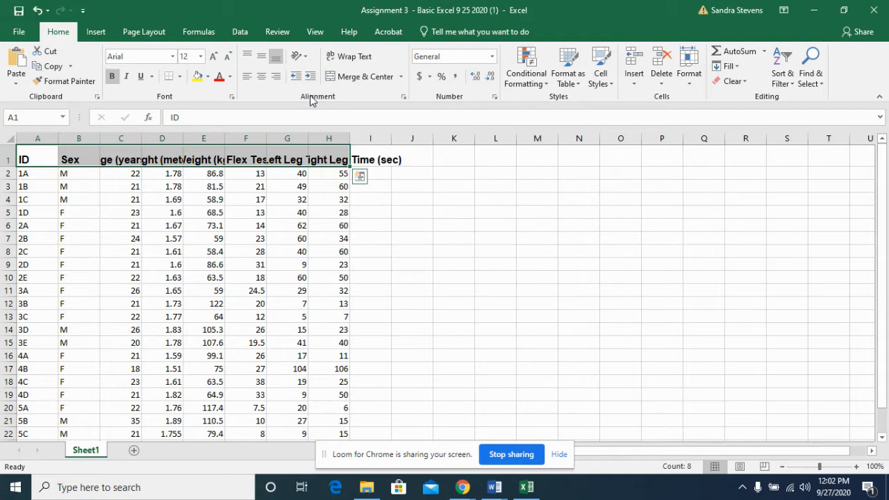
Wrap the text in the header cells and set the header row's height to 45
left_click(357, 62)
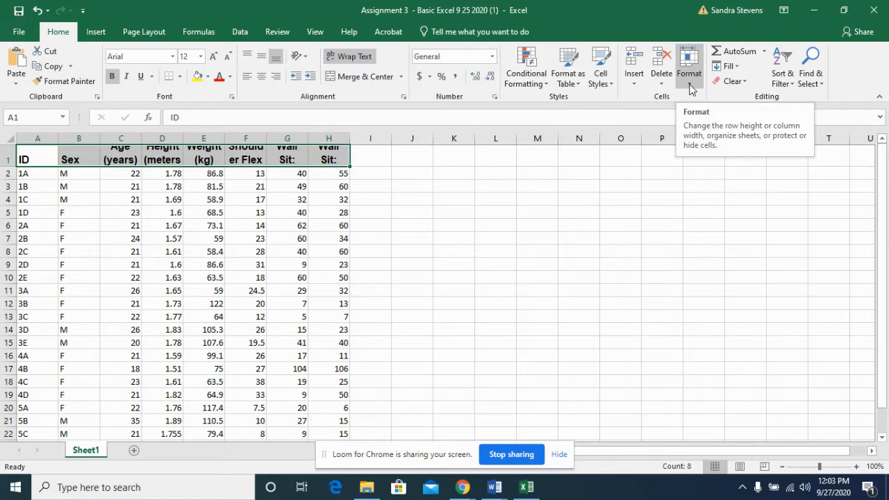
left_click(690, 87)
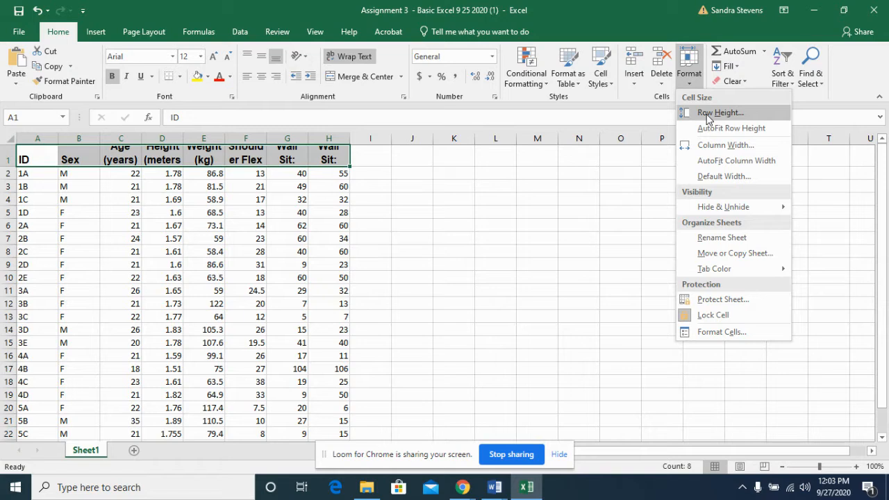
left_click(707, 113)
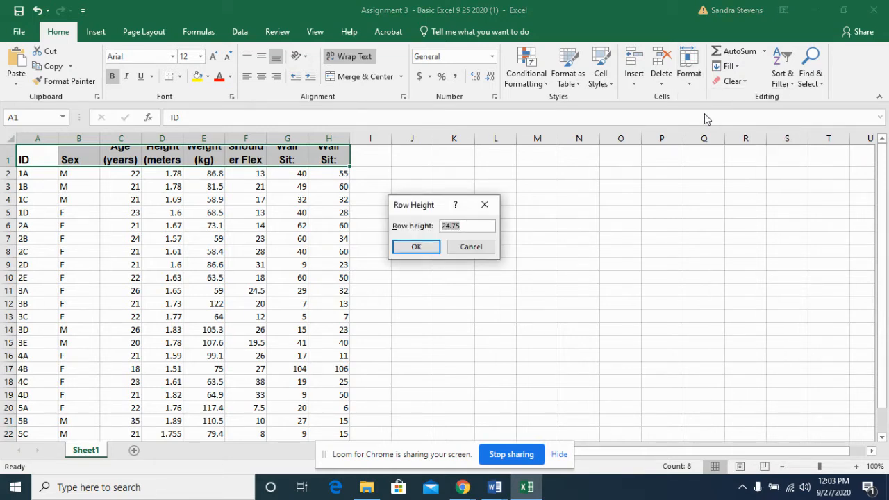
key("BackSpace")
type("45")
left_click(429, 244)
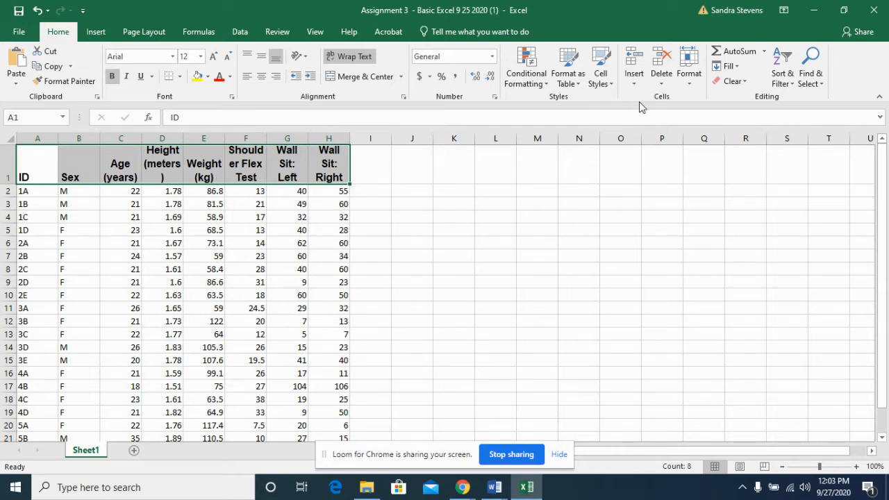
Set the width of columns A through H to 15
left_click(689, 89)
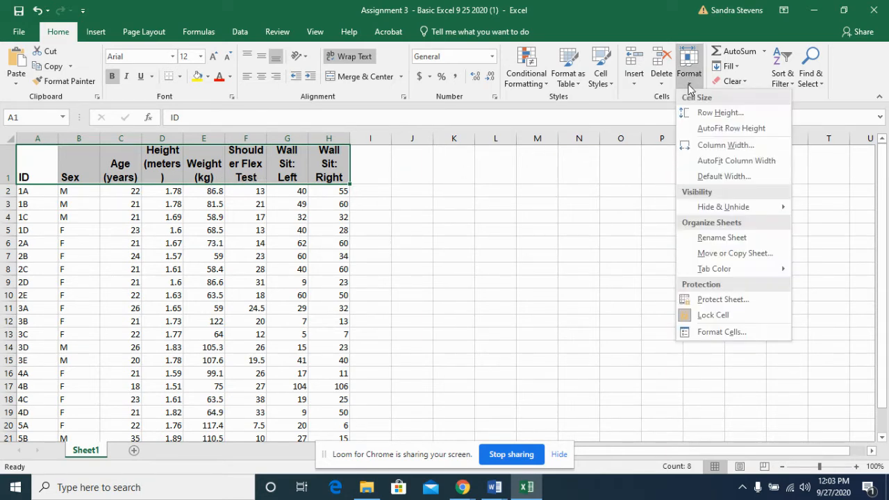
left_click(716, 145)
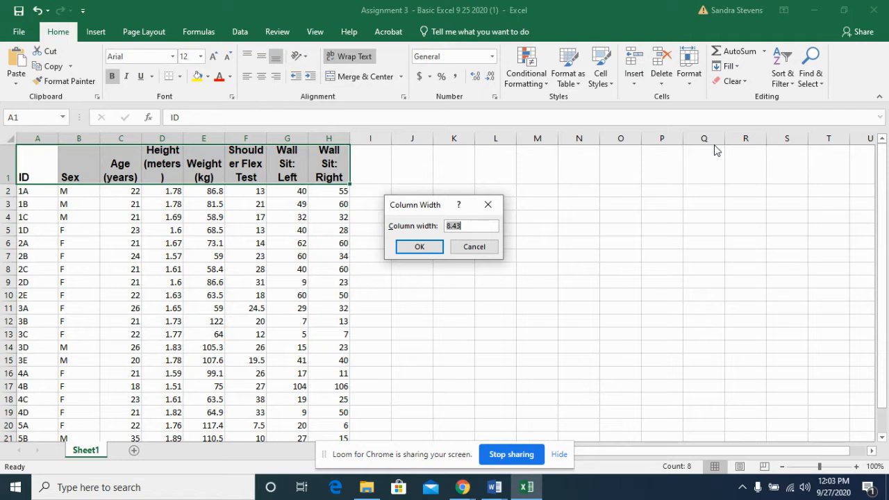
key("BackSpace")
type("15")
left_click(419, 247)
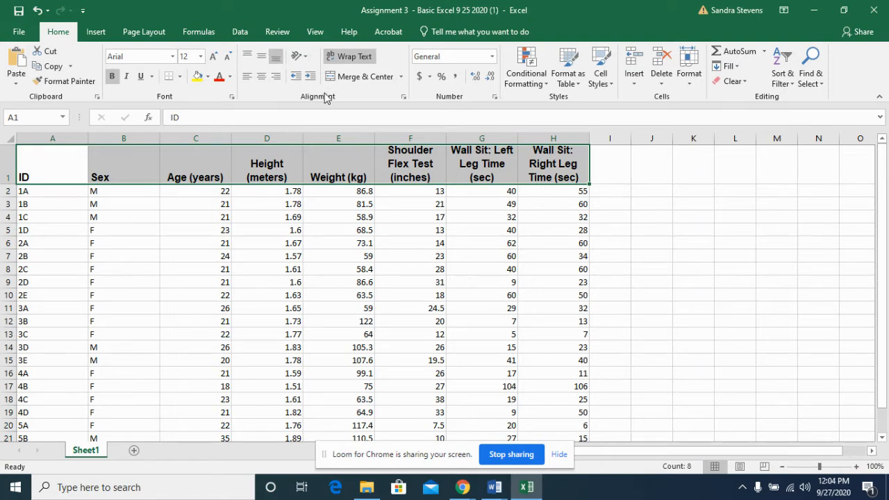
Center the header cells A1:H1 both vertically and horizontally and add a thick bottom border beneath them
left_click(262, 59)
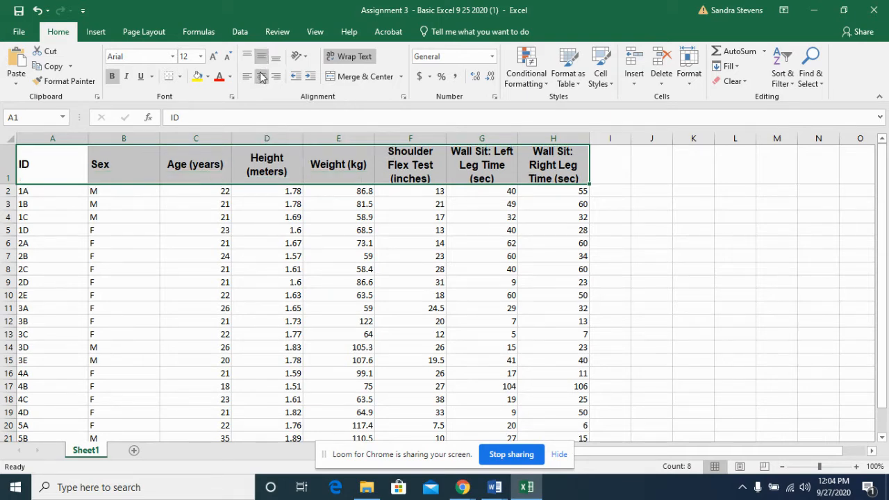
left_click(262, 78)
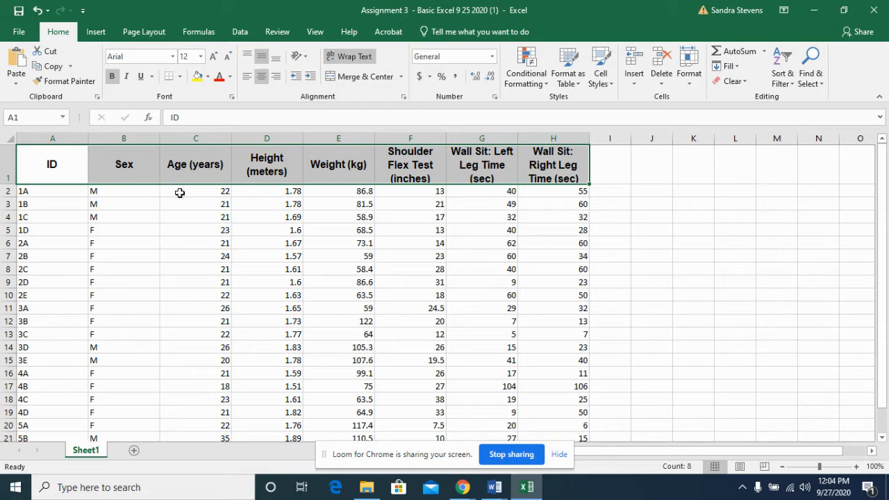
left_click(179, 81)
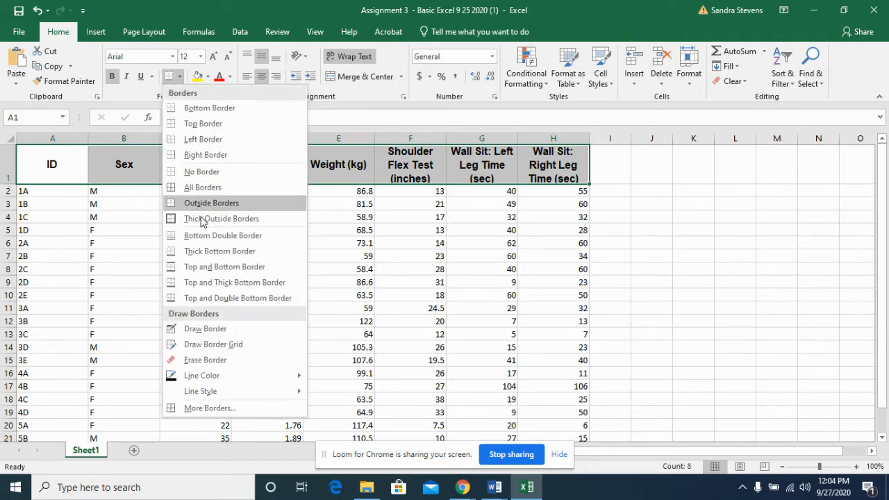
left_click(205, 252)
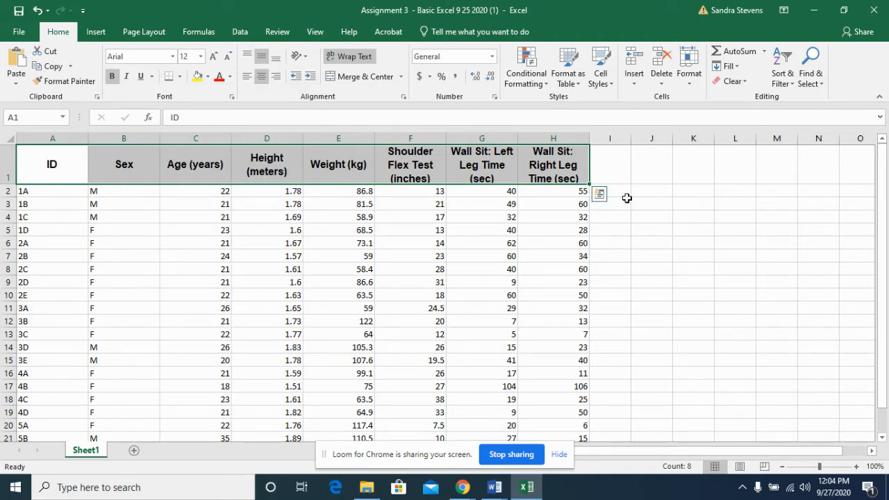
left_click(688, 232)
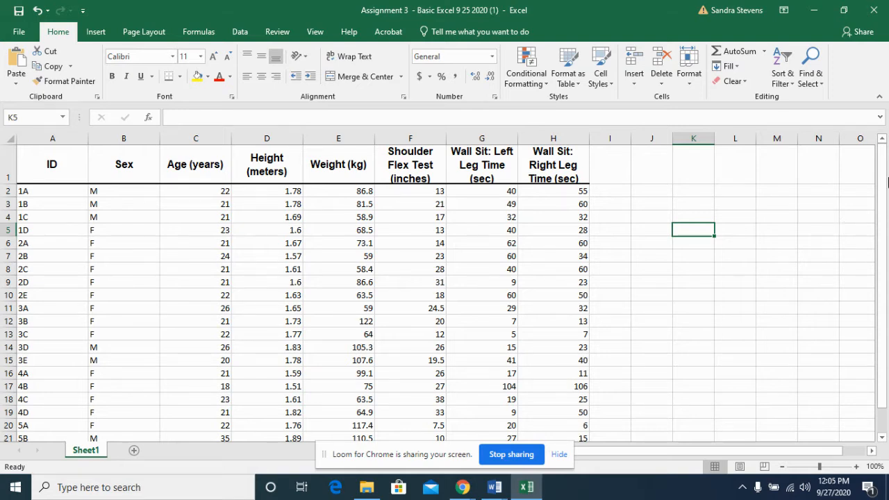
Enter the label "Averages" in cell A25, below the last ID
left_click_drag(883, 203, 888, 271)
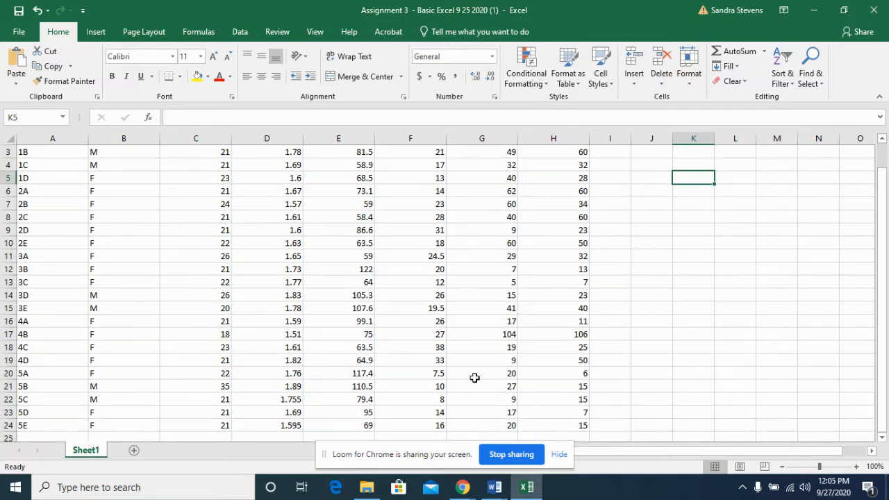
left_click(81, 436)
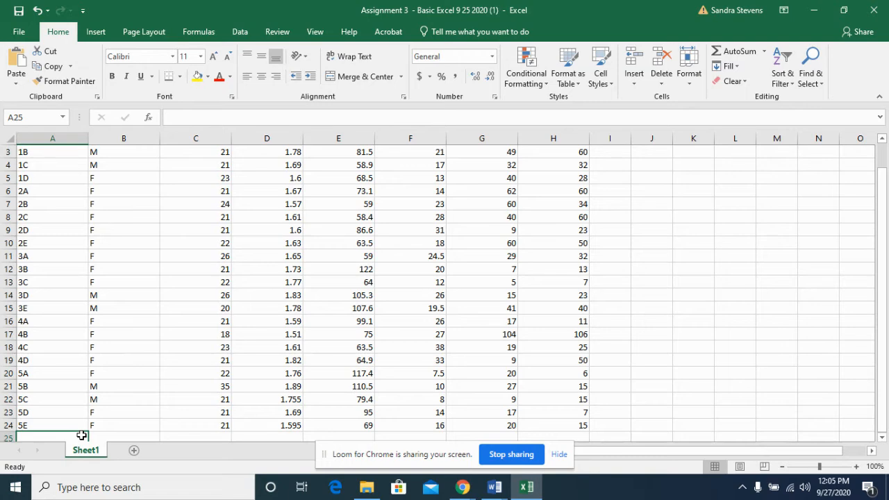
type("Averages")
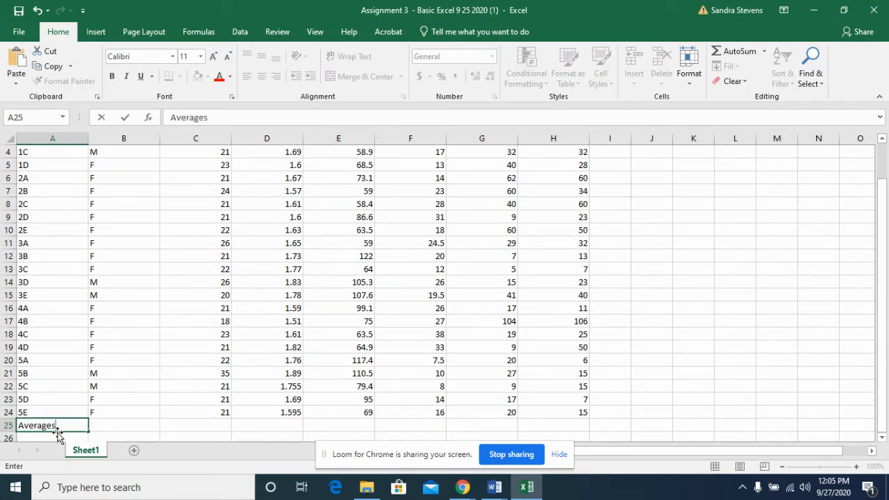
Calculate the average age in cell C25 with the AVERAGE function over C2:C24
left_click(219, 426)
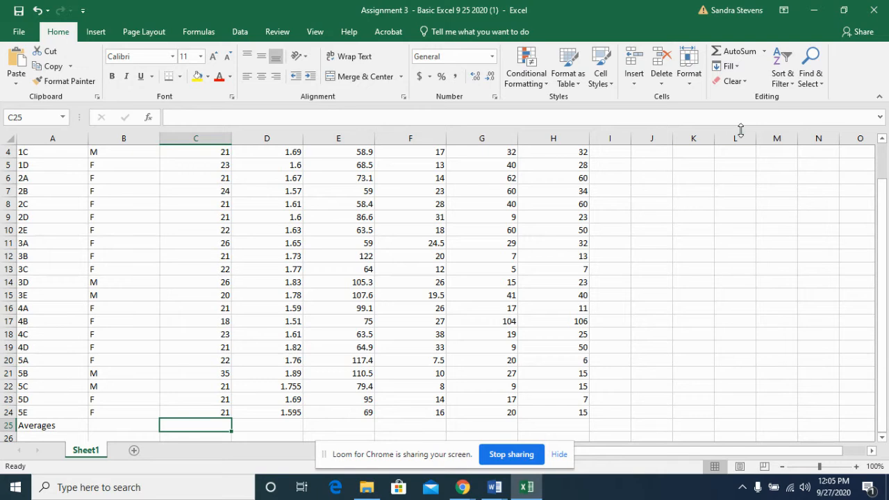
left_click(766, 53)
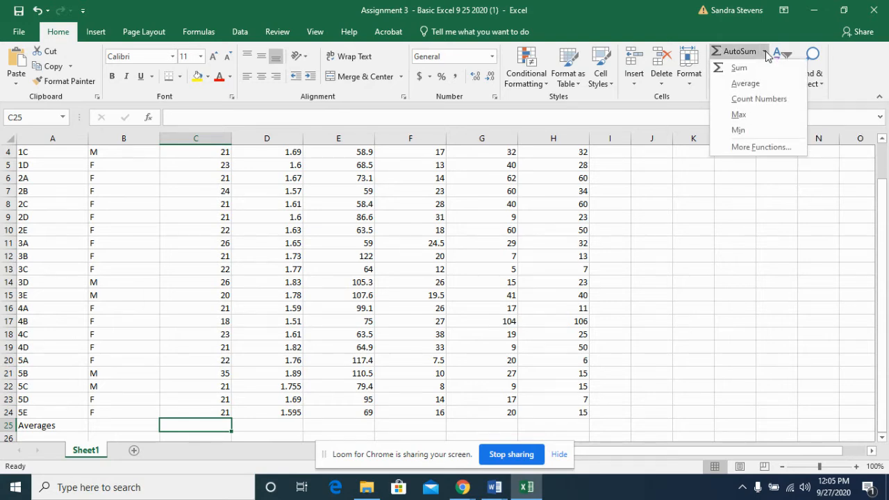
left_click(752, 84)
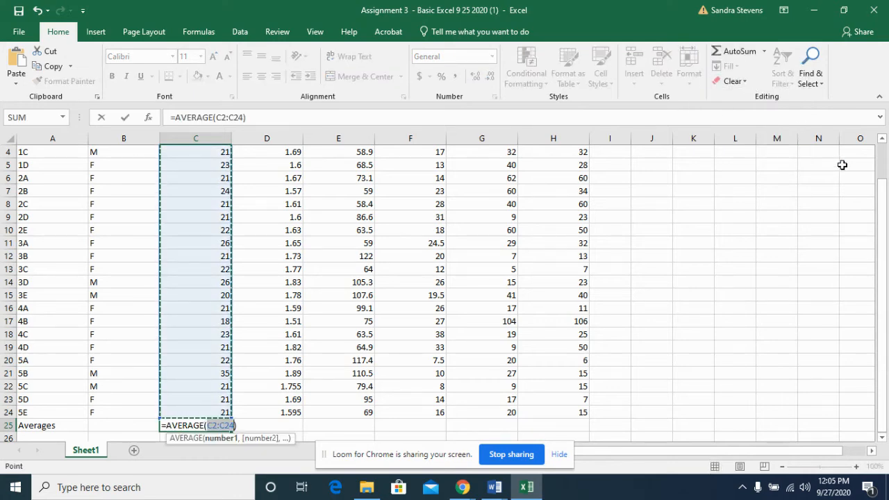
mouse_move(885, 209)
left_mouse_down()
mouse_move(887, 191)
mouse_move(888, 207)
left_mouse_up()
key("Return")
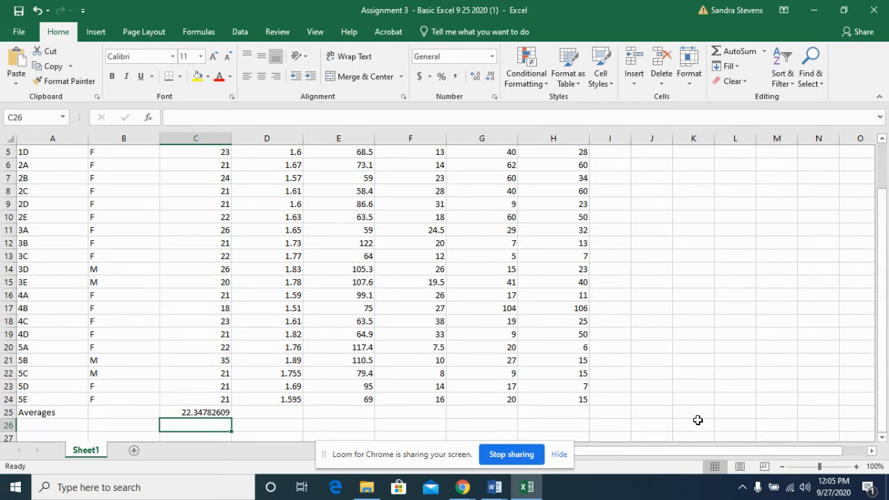
Calculate the average height in cell D25 with the AVERAGE function over D2:D24
left_click(281, 413)
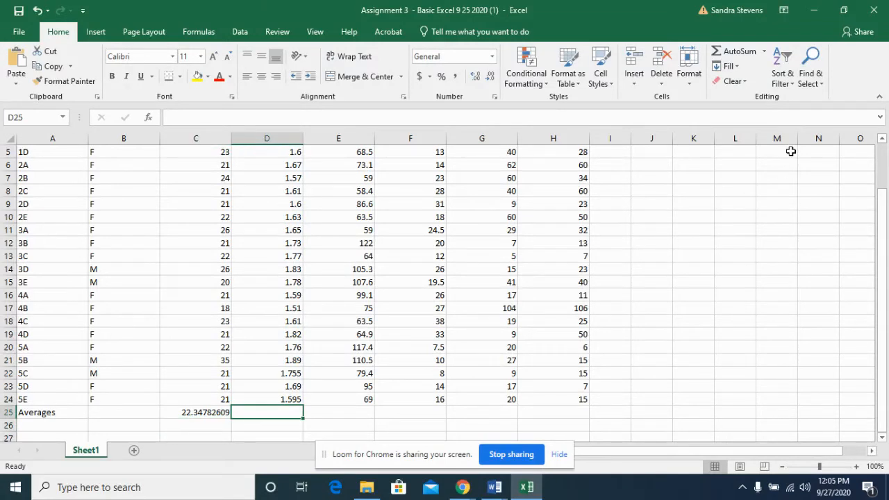
left_click(764, 51)
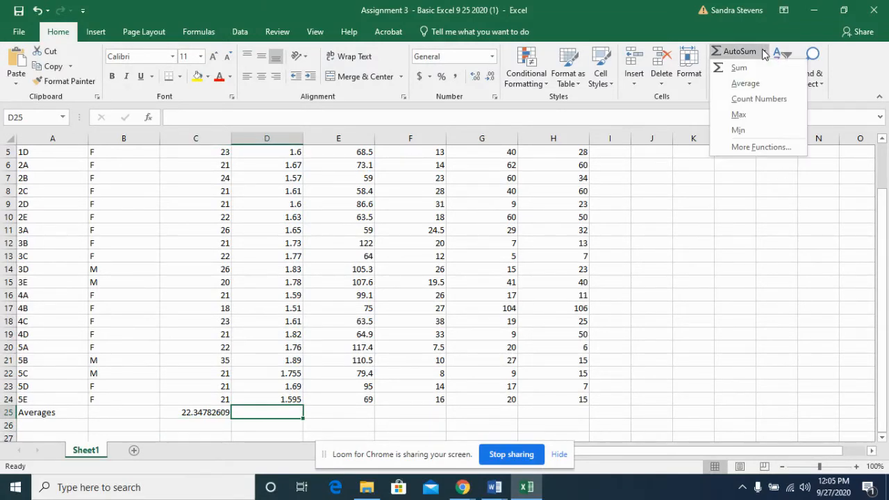
left_click(745, 83)
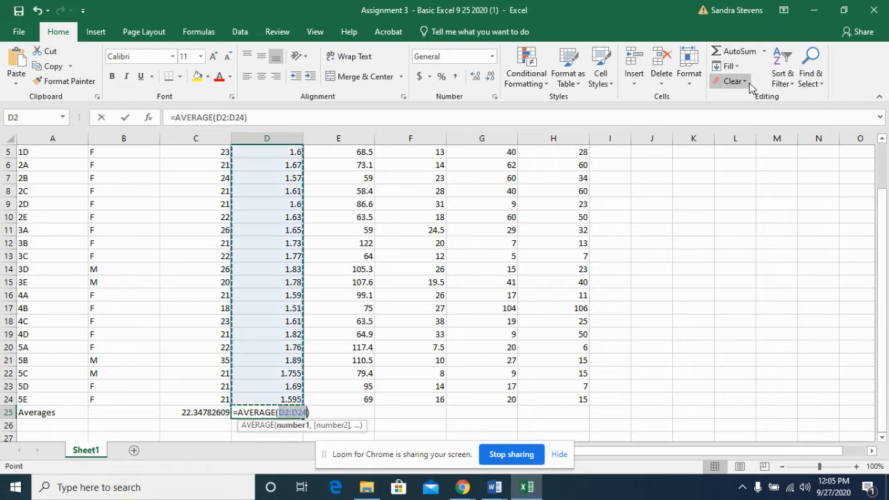
key("Return")
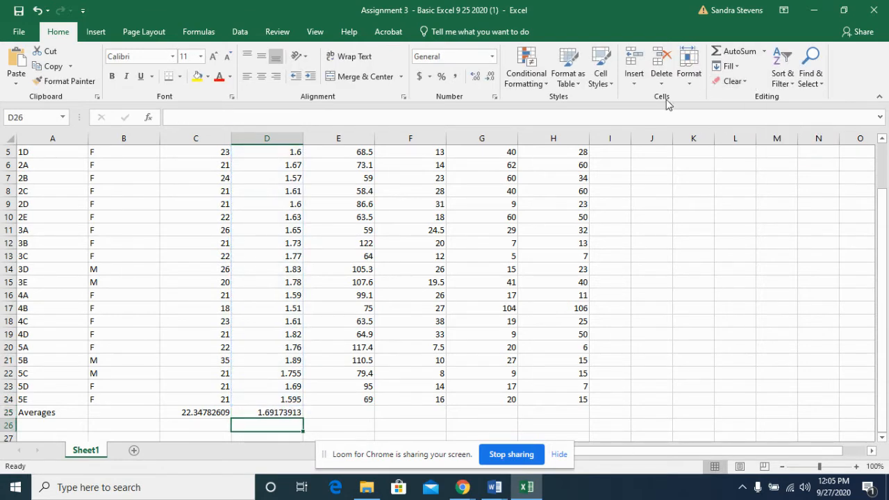
Copy the average formula from D25 into cells E25:H25
left_click(271, 409)
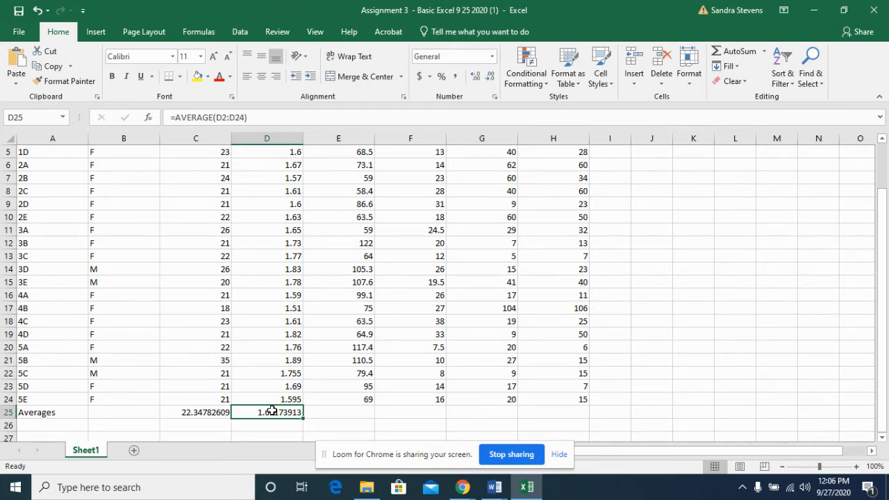
key("ctrl+c")
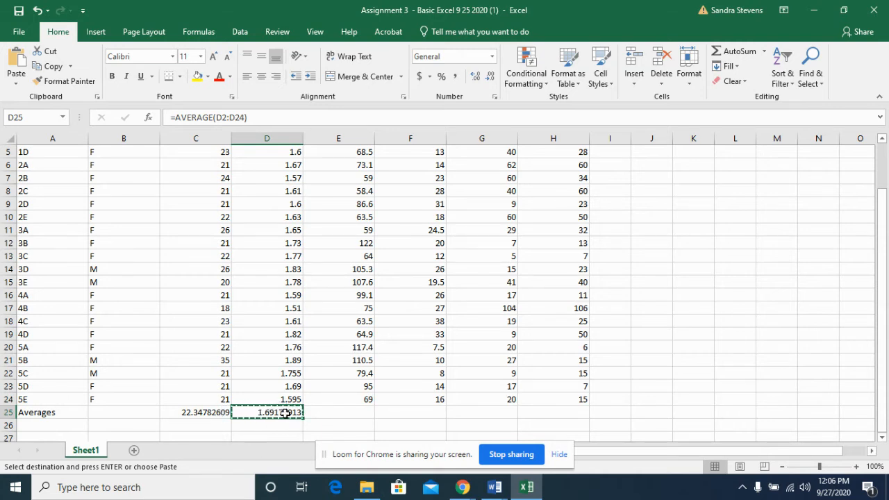
left_click_drag(326, 414, 545, 411)
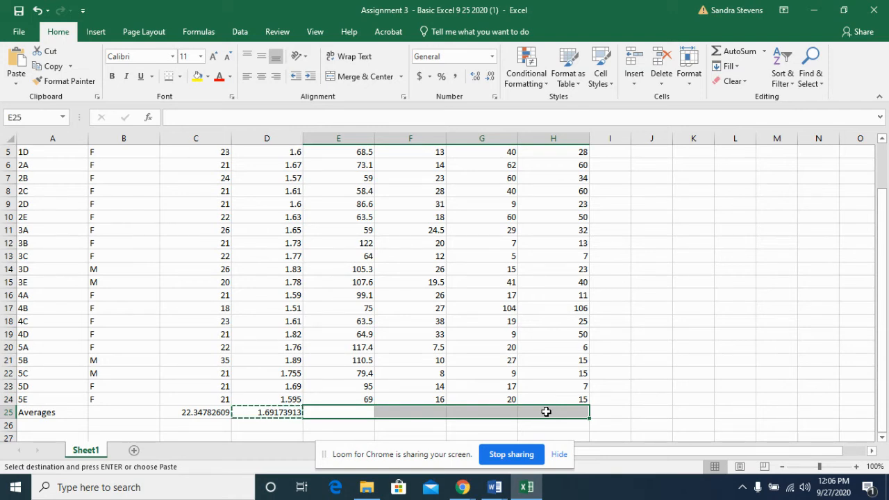
key("ctrl+v")
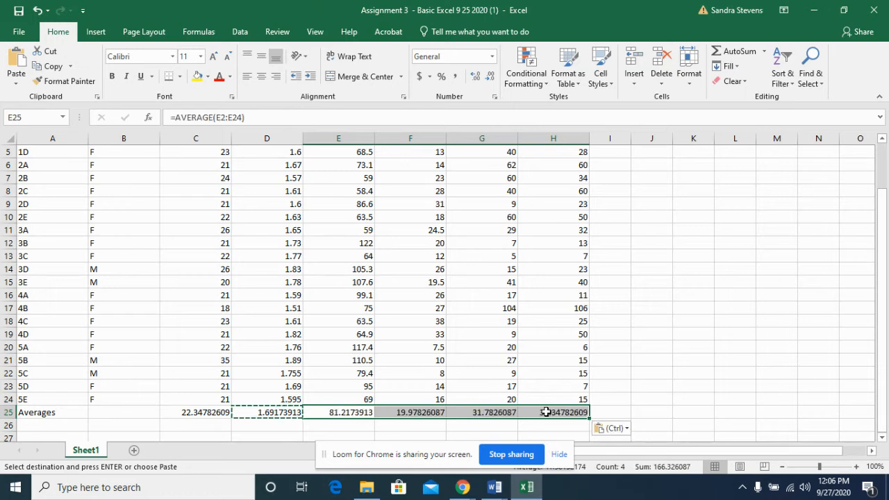
Insert a 2-D clustered column chart of the left and right wall sit averages in G25:H25 and move it to the empty area beside column H
left_click(640, 410)
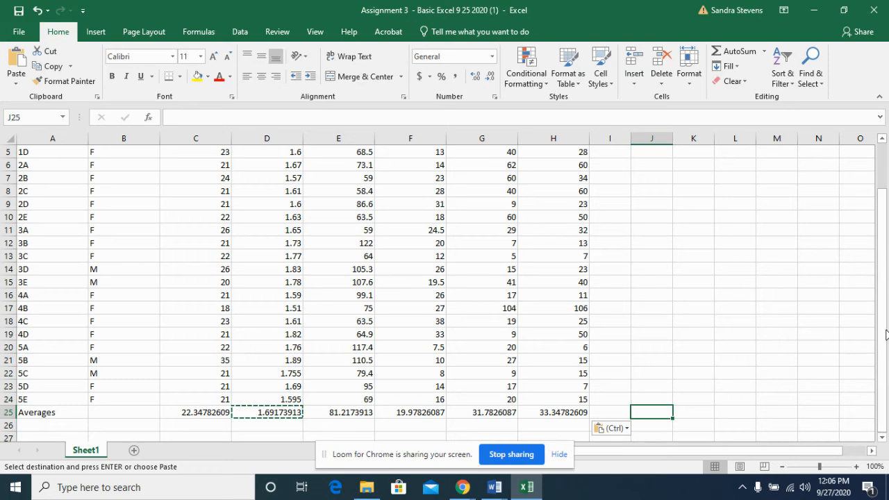
left_click_drag(886, 335, 886, 263)
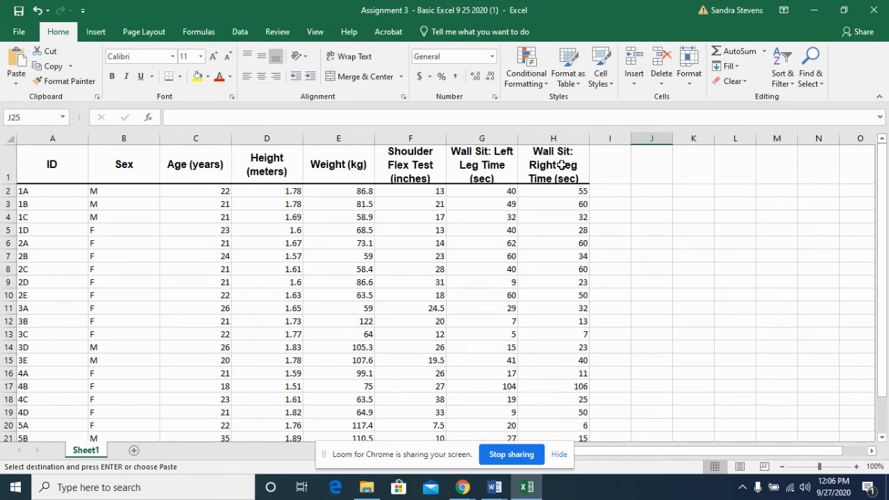
left_click_drag(882, 196, 886, 291)
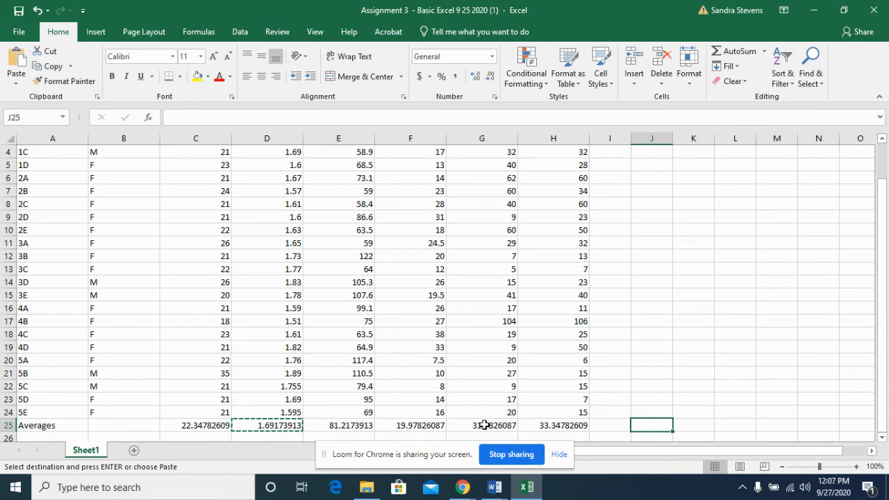
left_click_drag(484, 425, 537, 425)
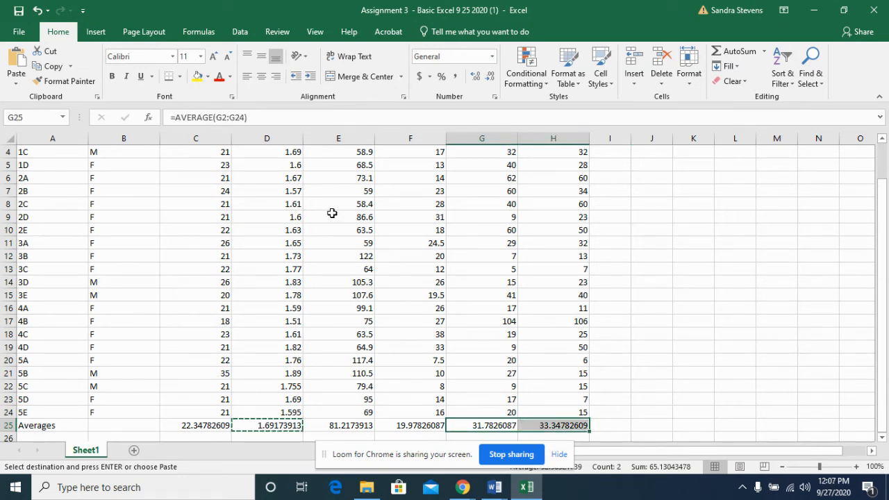
left_click(95, 32)
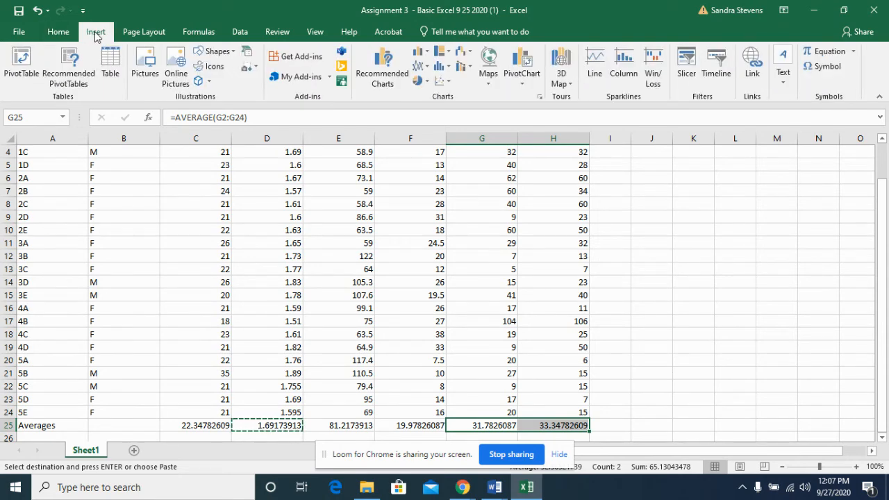
left_click(428, 57)
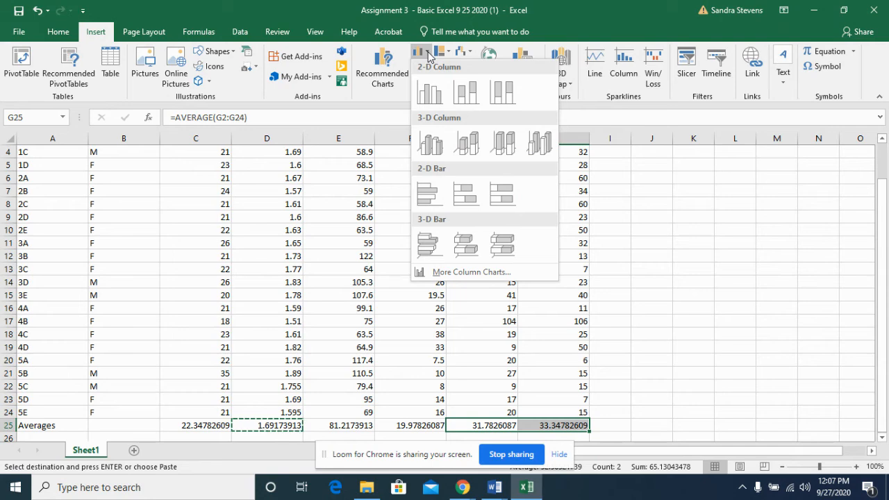
left_click(429, 96)
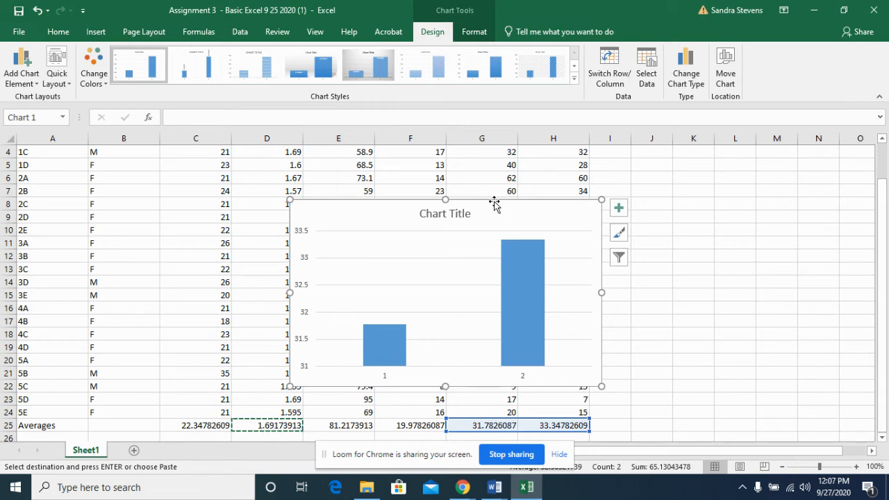
left_click_drag(494, 201, 791, 190)
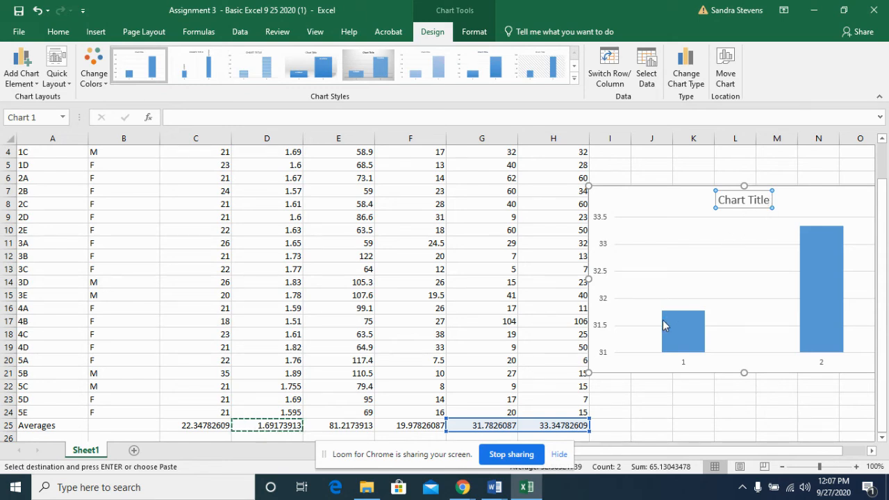
left_click(682, 364)
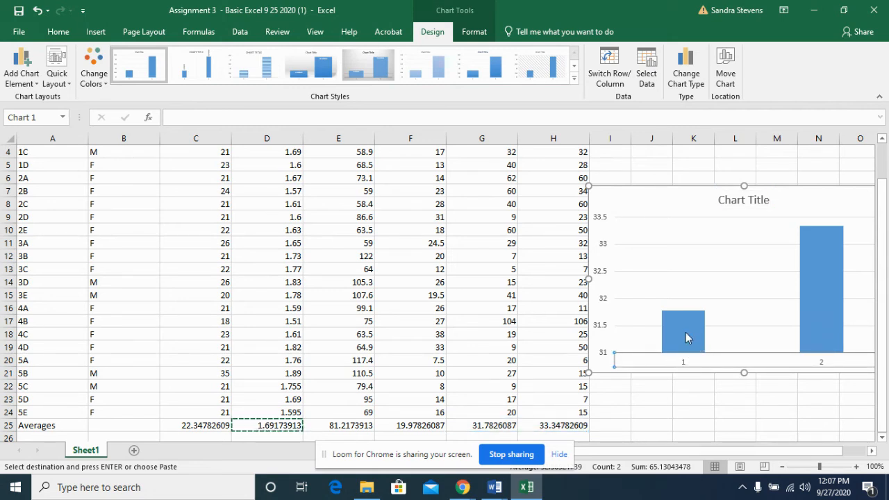
mouse_move(689, 348)
left_click(694, 399)
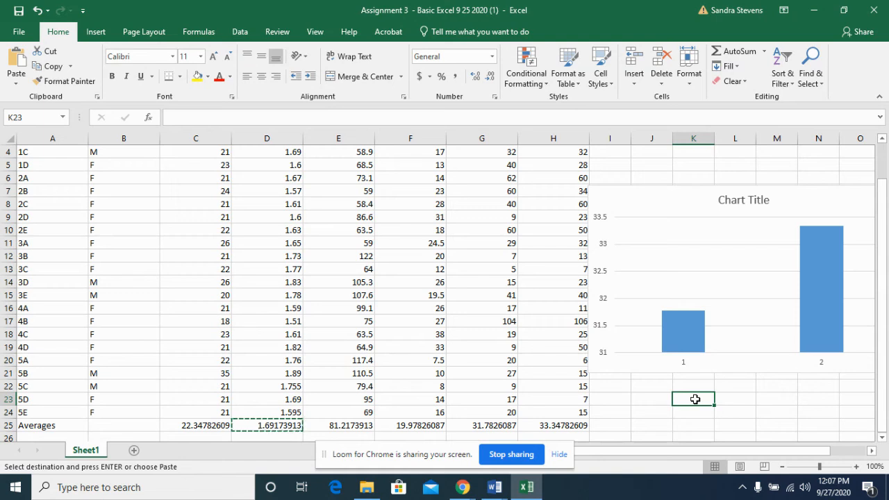
left_click(731, 282)
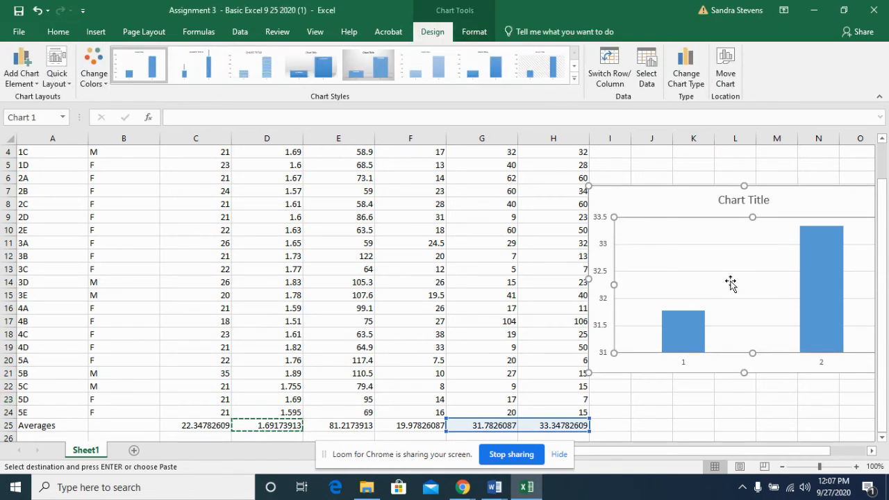
left_click(712, 189)
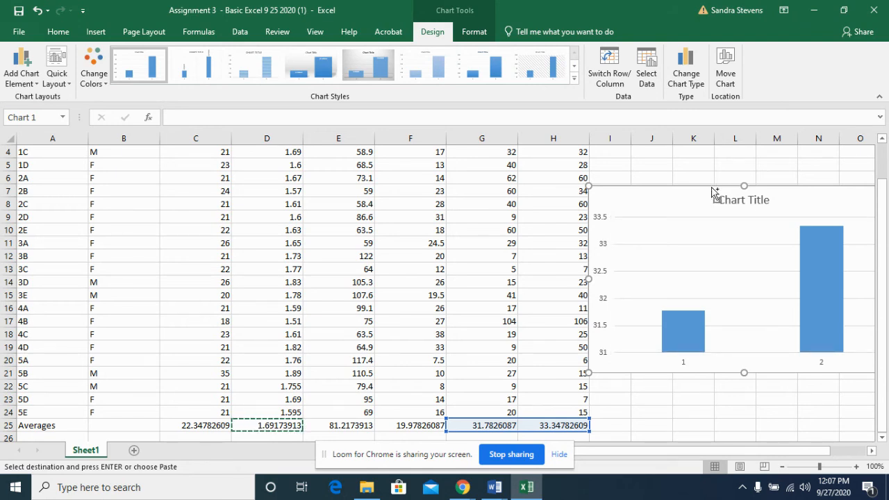
Cancel the pending copy of cell D25 and deselect the column chart
key("Escape")
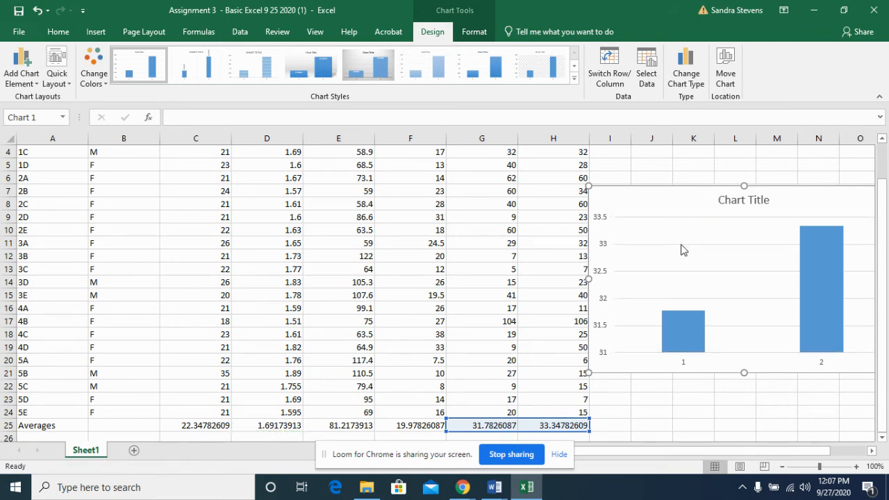
left_click(667, 396)
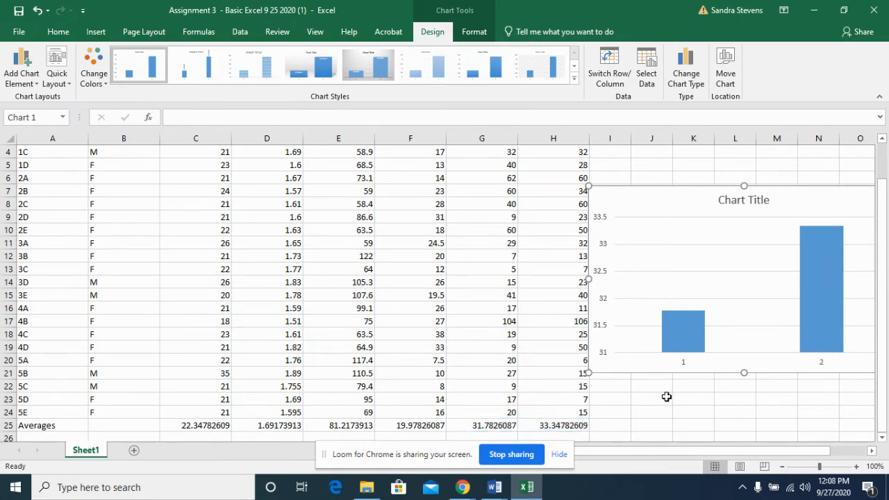